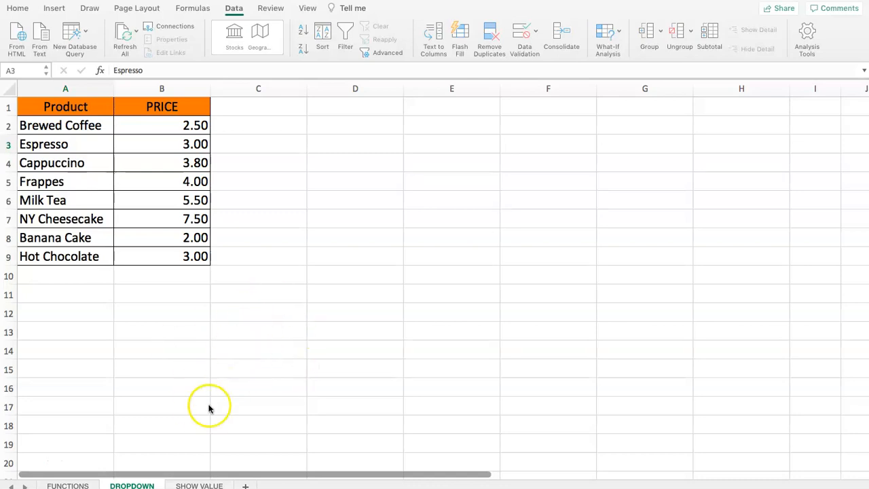
Examine the product names in A1:A9 and the prices in B2:B9 on the DROPDOWN sheet.
{"action": "left_click_drag", "start_coordinate": [85, 110], "coordinate": [76, 255]}
{"action": "left_click", "coordinate": [194, 238]}
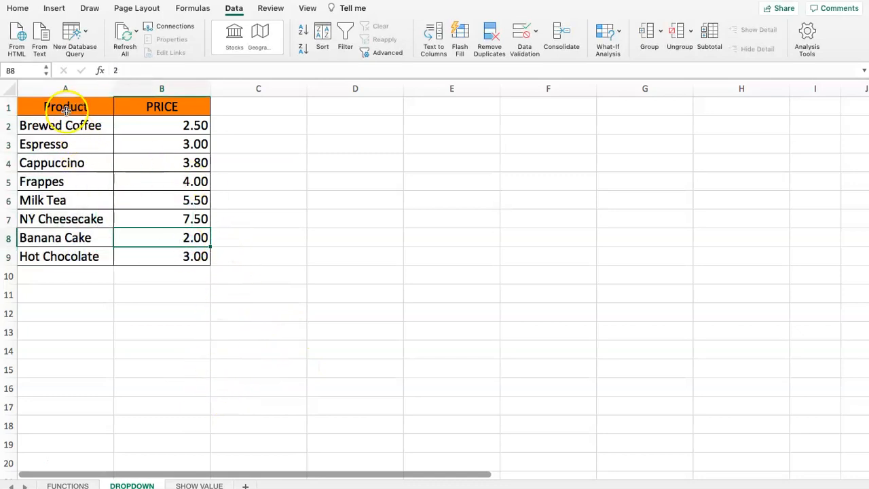
{"action": "left_click_drag", "start_coordinate": [58, 107], "coordinate": [39, 251]}
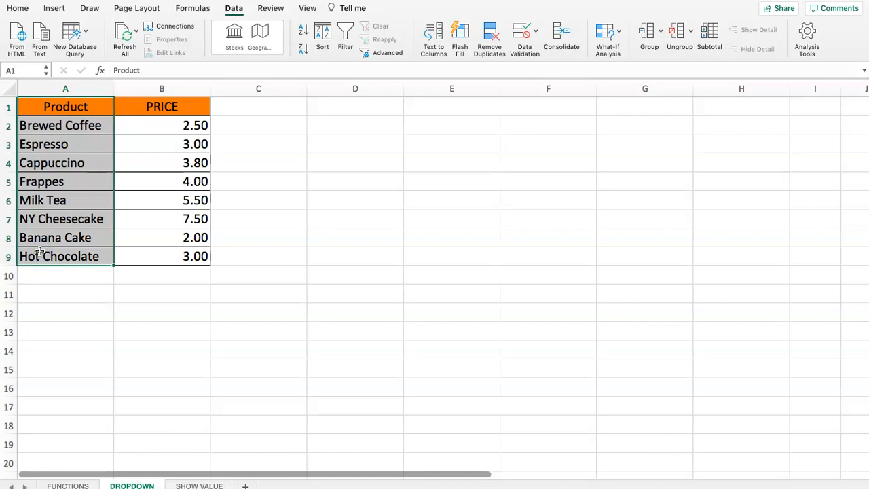
{"action": "left_click", "coordinate": [145, 251]}
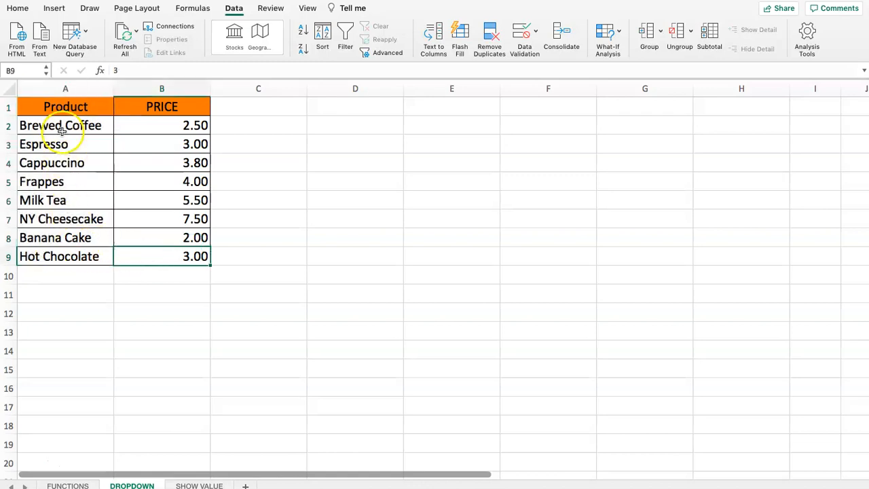
{"action": "left_click_drag", "start_coordinate": [62, 131], "coordinate": [73, 253]}
{"action": "left_click", "coordinate": [223, 203]}
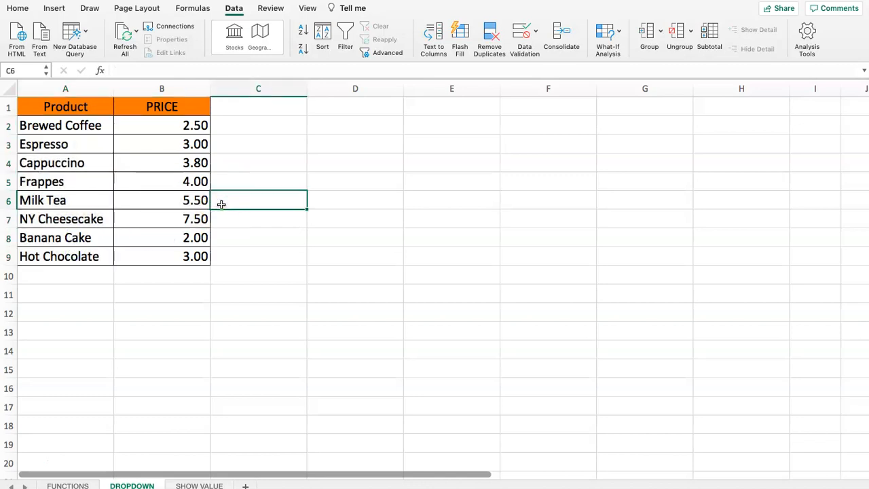
{"action": "left_click_drag", "start_coordinate": [171, 124], "coordinate": [175, 250]}
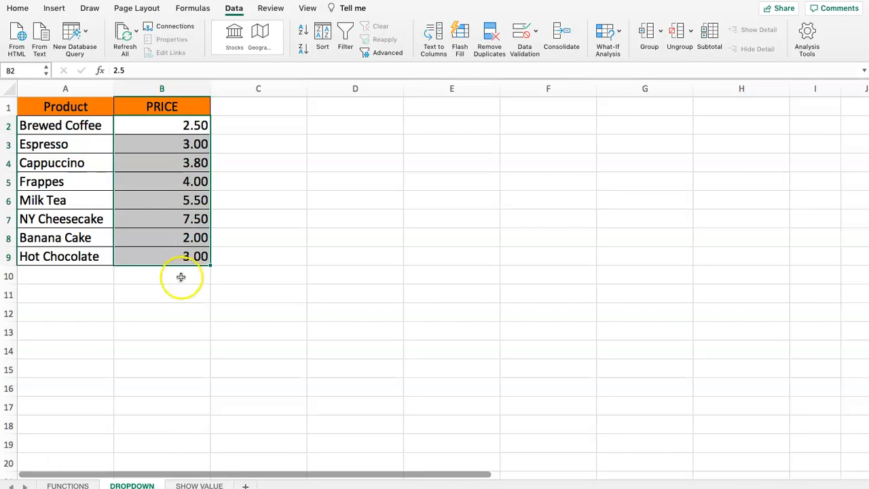
{"action": "left_click", "coordinate": [182, 276]}
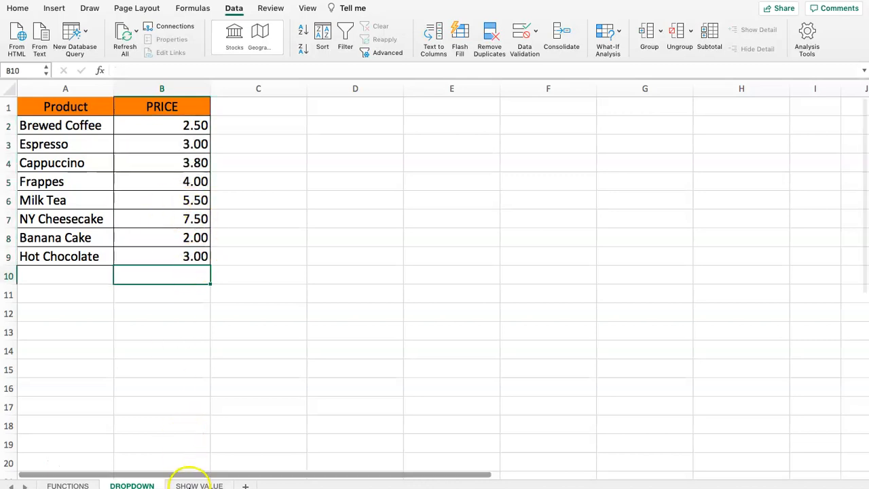
Review the Product and Price entry cells C3 and D3 on the SHOW VALUE sheet against the product table on the DROPDOWN sheet.
{"action": "left_click", "coordinate": [190, 485]}
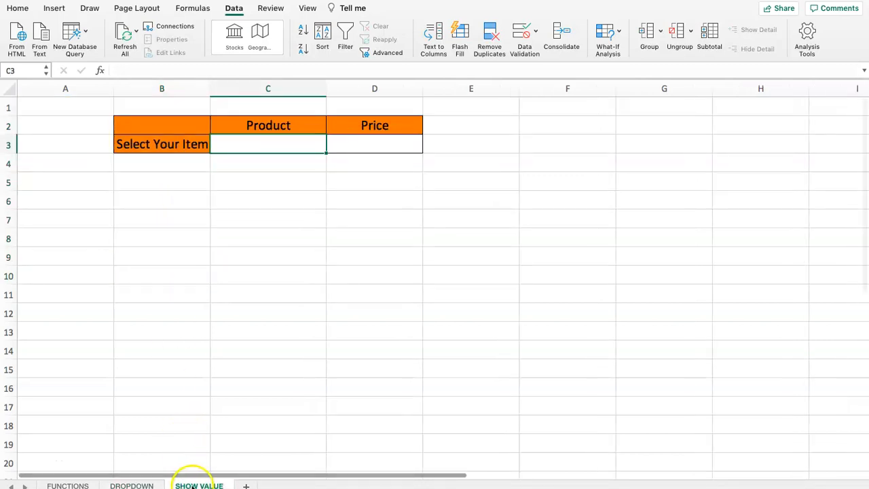
{"action": "left_click", "coordinate": [228, 145]}
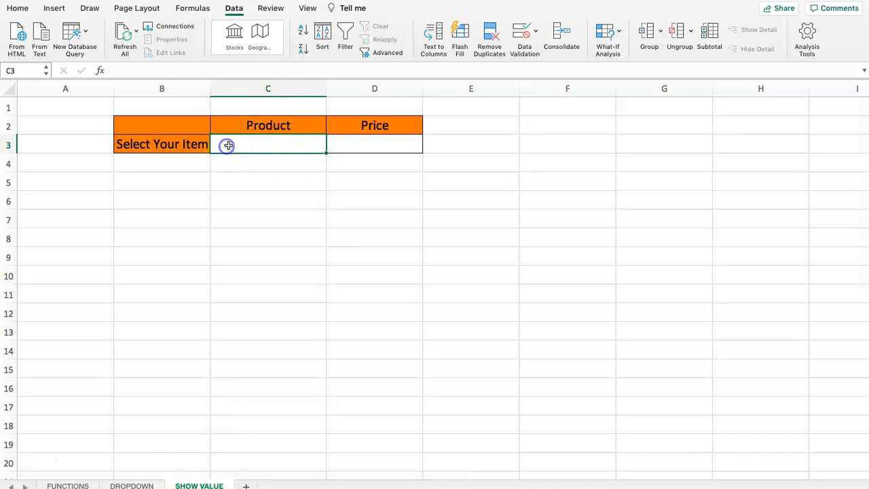
{"action": "left_click", "coordinate": [273, 163]}
{"action": "left_click", "coordinate": [273, 145]}
{"action": "left_click", "coordinate": [360, 144]}
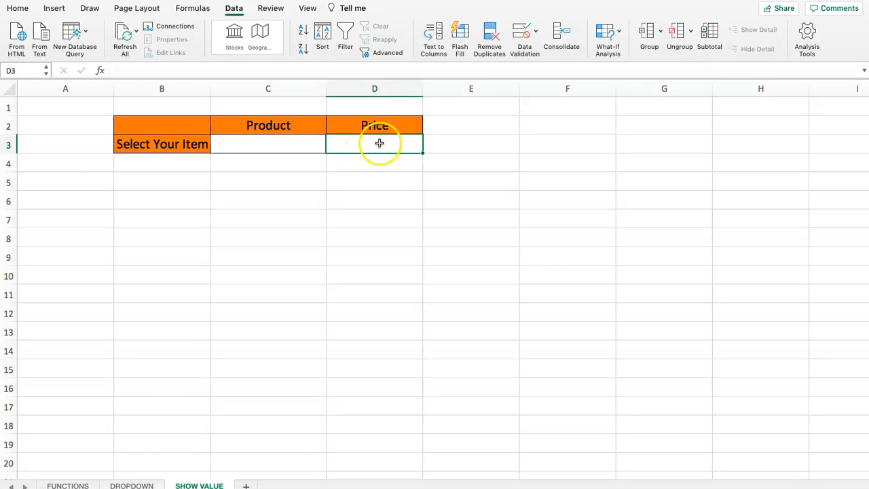
{"action": "left_click", "coordinate": [268, 143]}
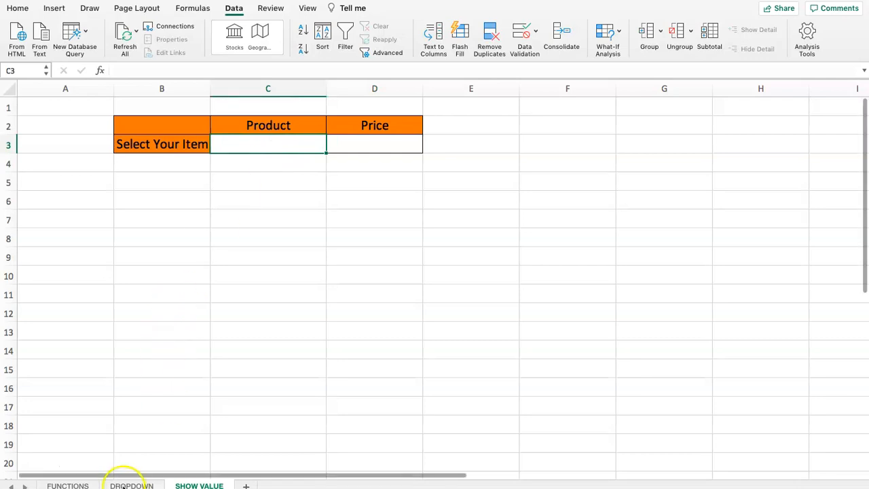
{"action": "left_click", "coordinate": [129, 484]}
{"action": "mouse_move", "coordinate": [79, 126]}
{"action": "left_mouse_down"}
{"action": "mouse_move", "coordinate": [102, 219]}
{"action": "mouse_move", "coordinate": [155, 242]}
{"action": "left_mouse_up"}
{"action": "left_click", "coordinate": [140, 217]}
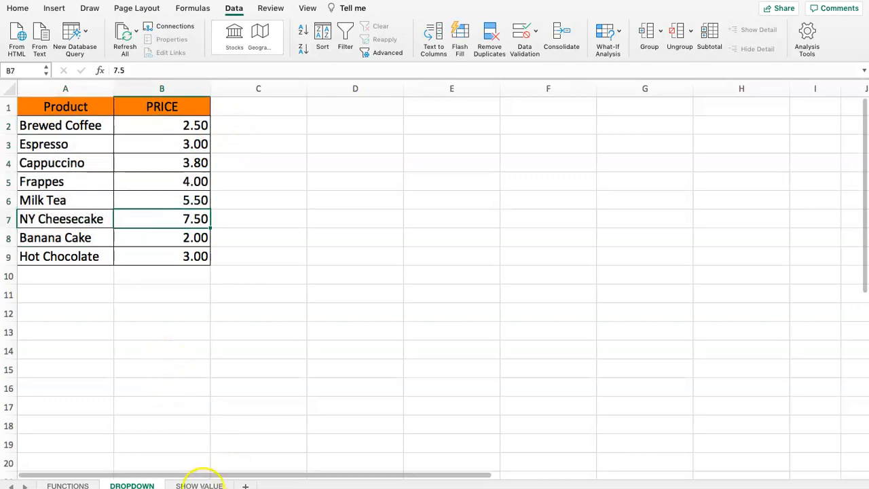
Start a data validation rule for cell C3 on the SHOW VALUE sheet and allow only List values.
{"action": "left_click", "coordinate": [198, 485]}
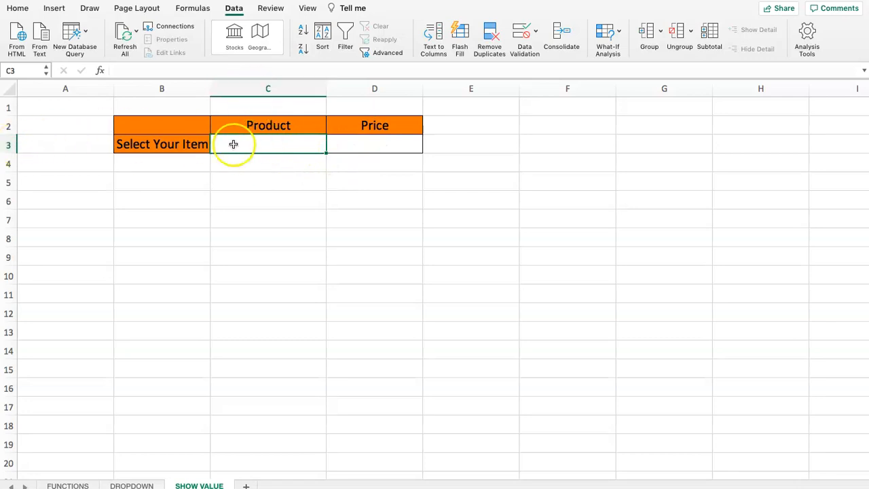
{"action": "left_click", "coordinate": [27, 10]}
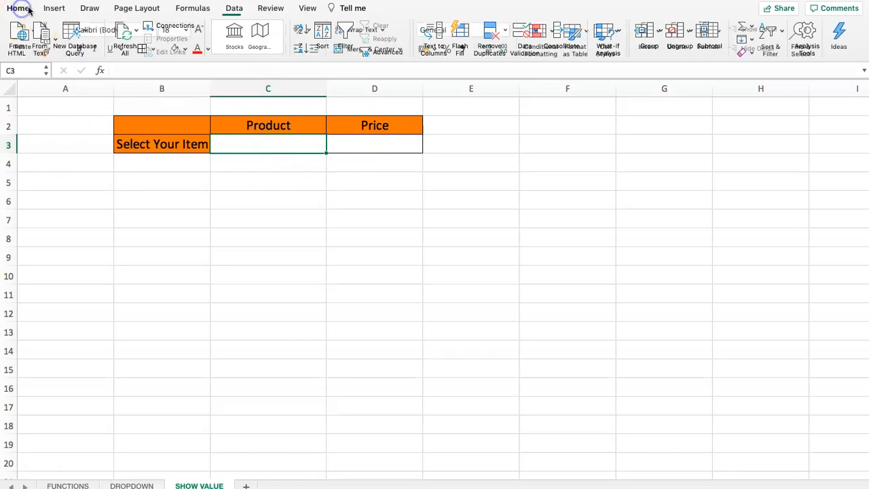
{"action": "left_click", "coordinate": [233, 8]}
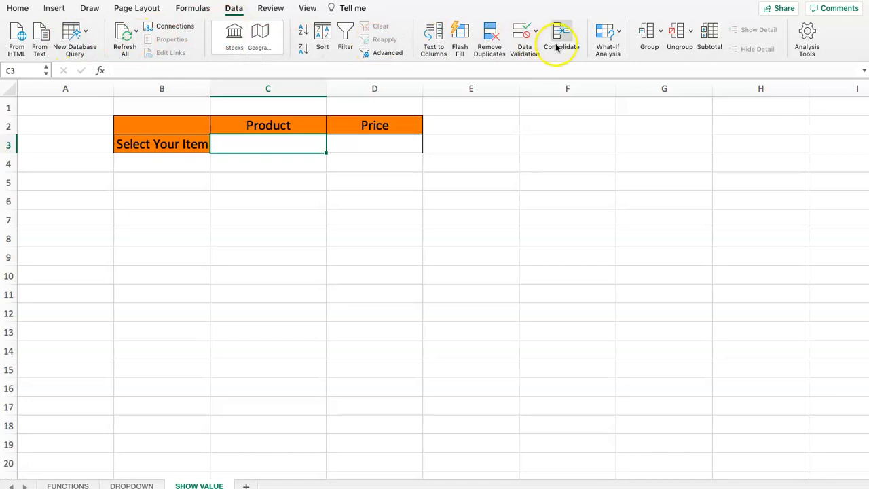
{"action": "left_click", "coordinate": [521, 32]}
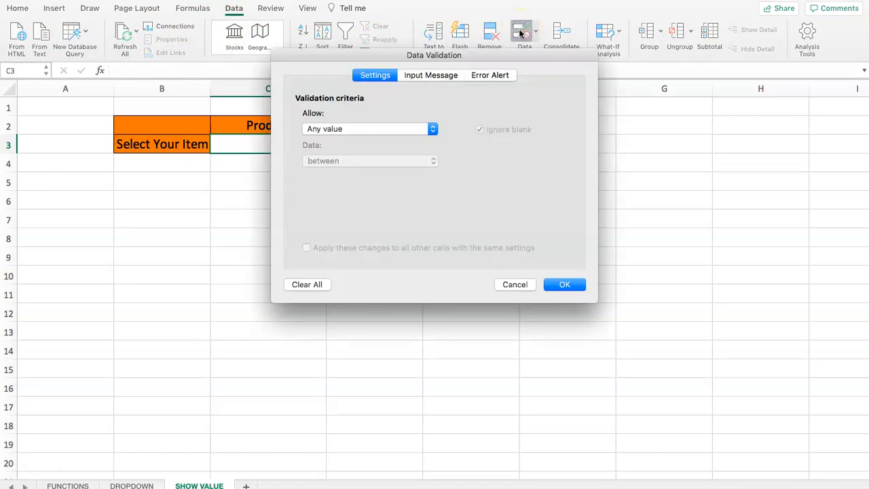
{"action": "left_click_drag", "start_coordinate": [434, 61], "coordinate": [591, 81]}
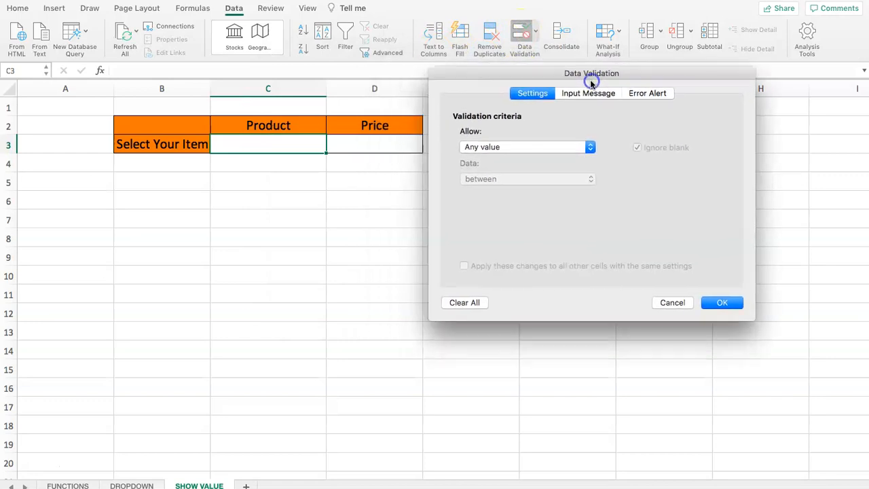
{"action": "left_click", "coordinate": [501, 151]}
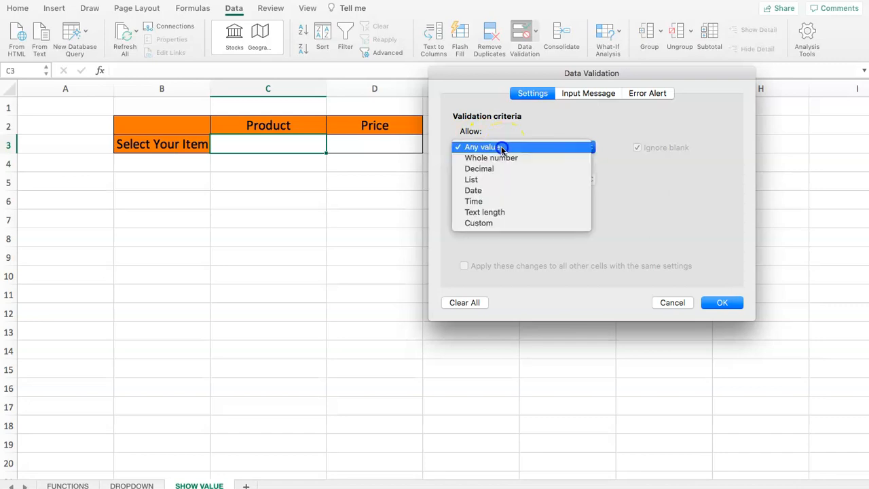
{"action": "left_click", "coordinate": [501, 149]}
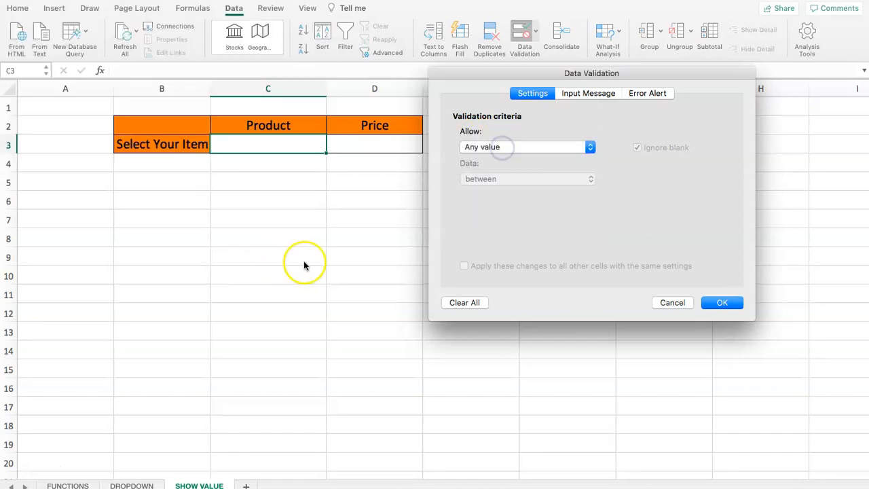
{"action": "left_click", "coordinate": [503, 147]}
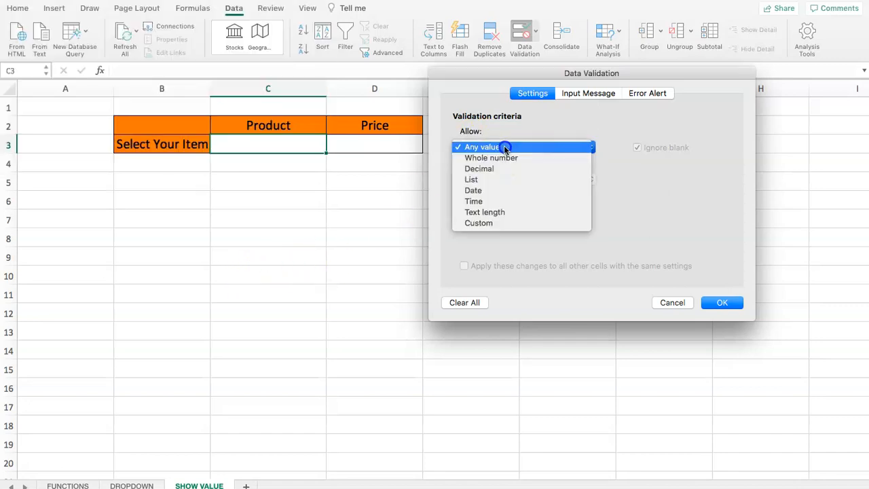
{"action": "left_click", "coordinate": [475, 179]}
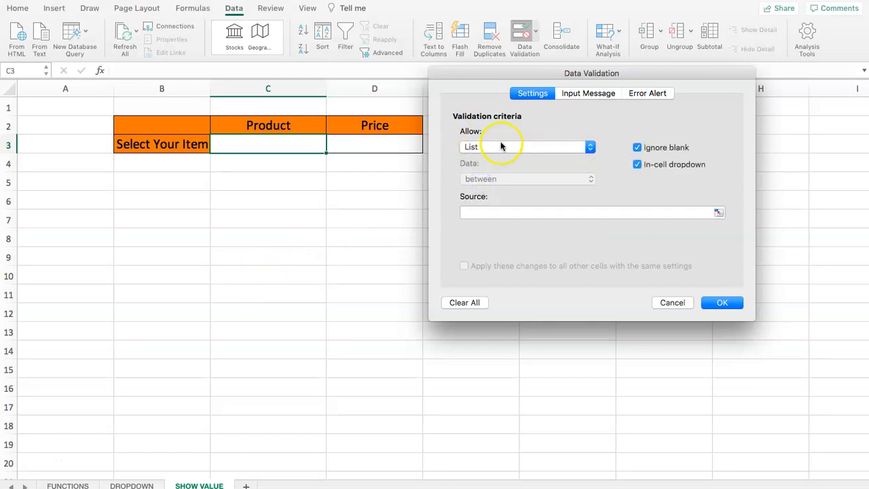
Set the list source to the product names in =DROPDOWN!$A$2:$A$9 and apply the validation rule.
{"action": "left_click", "coordinate": [483, 213]}
{"action": "left_click", "coordinate": [484, 211]}
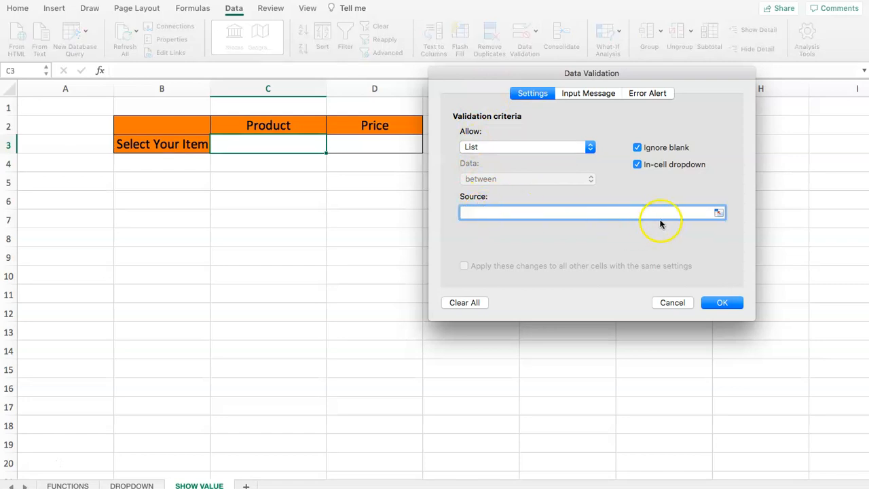
{"action": "left_click", "coordinate": [718, 213]}
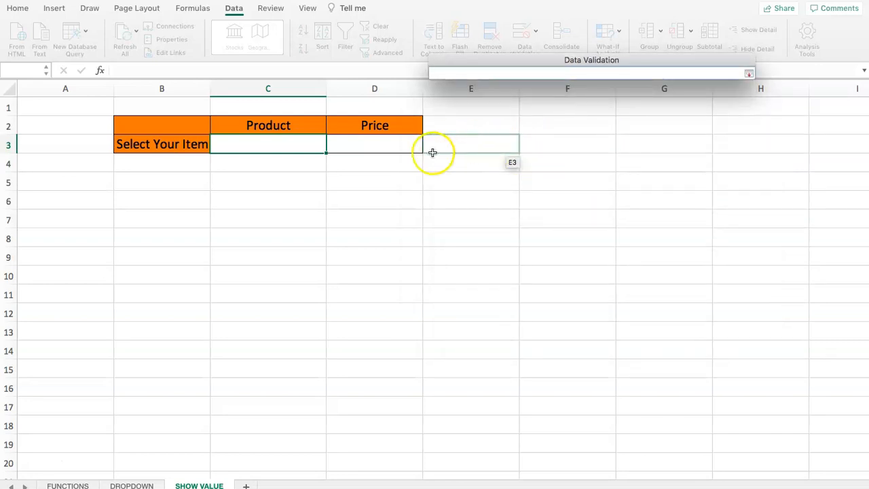
{"action": "left_click", "coordinate": [118, 485]}
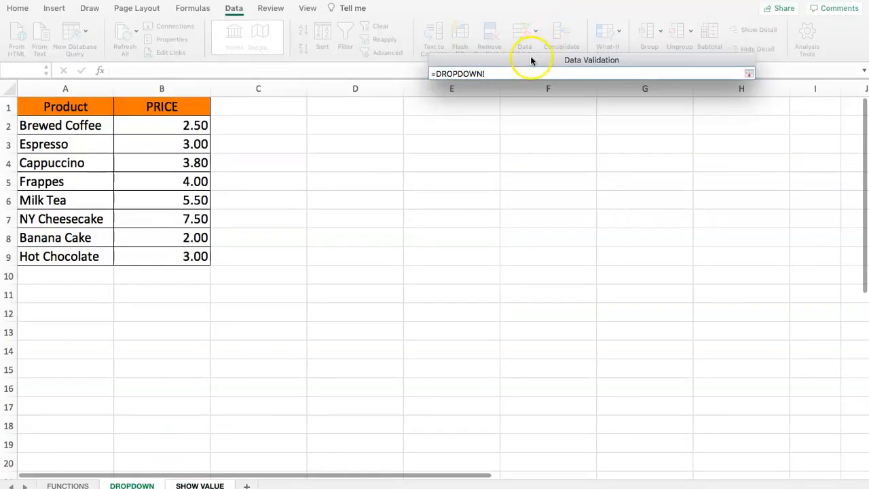
{"action": "left_click_drag", "start_coordinate": [531, 61], "coordinate": [378, 118]}
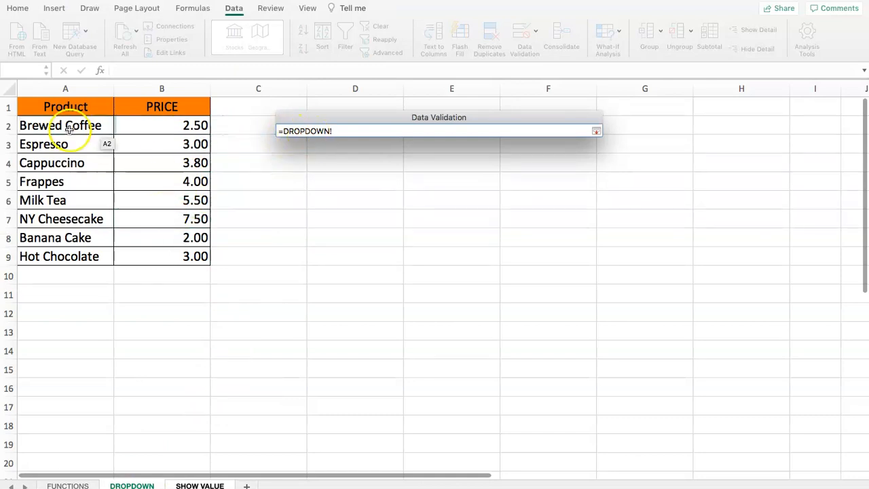
{"action": "left_click_drag", "start_coordinate": [57, 124], "coordinate": [46, 256]}
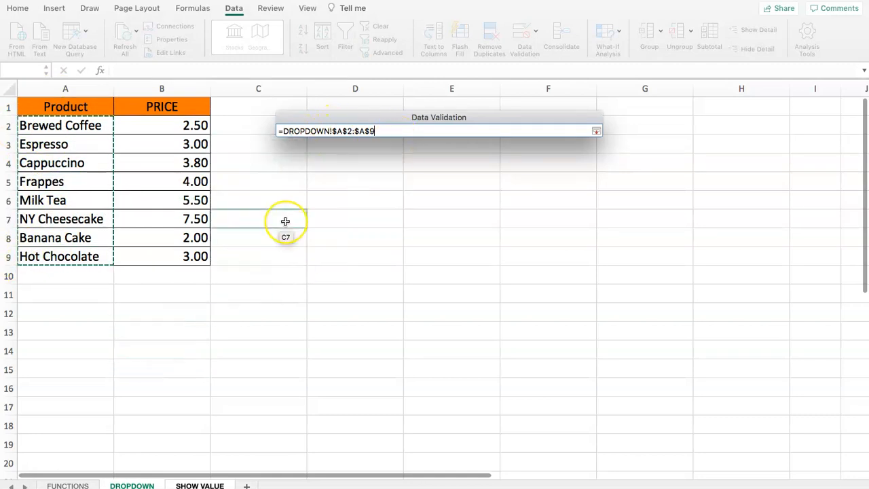
{"action": "key", "text": "Return"}
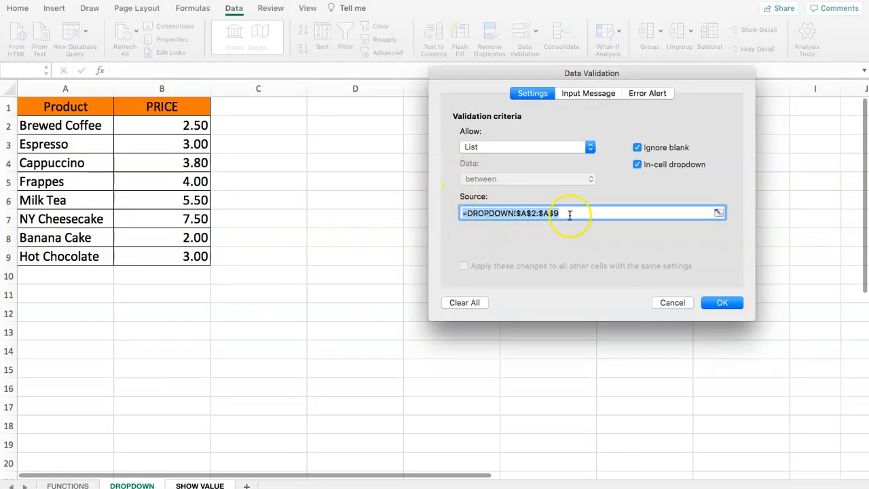
{"action": "left_click", "coordinate": [720, 303]}
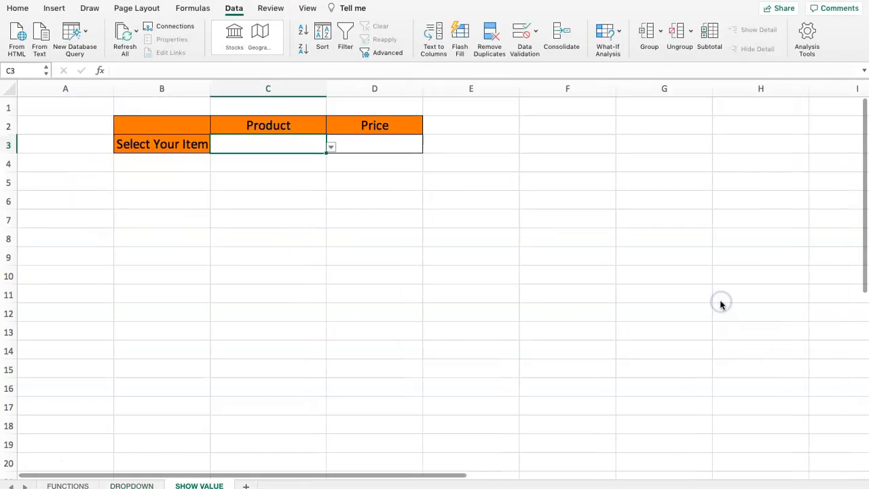
Try the dropdown in C3 by choosing Espresso, Cappuccino and finally Frappes.
{"action": "left_click", "coordinate": [330, 146]}
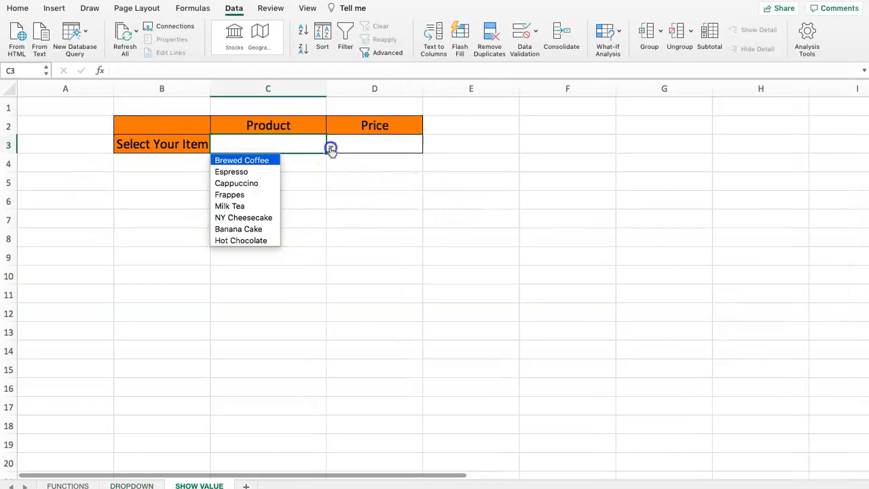
{"action": "left_click", "coordinate": [257, 173]}
{"action": "left_click", "coordinate": [331, 147]}
{"action": "left_click", "coordinate": [258, 183]}
{"action": "left_click", "coordinate": [336, 146]}
{"action": "left_click", "coordinate": [249, 195]}
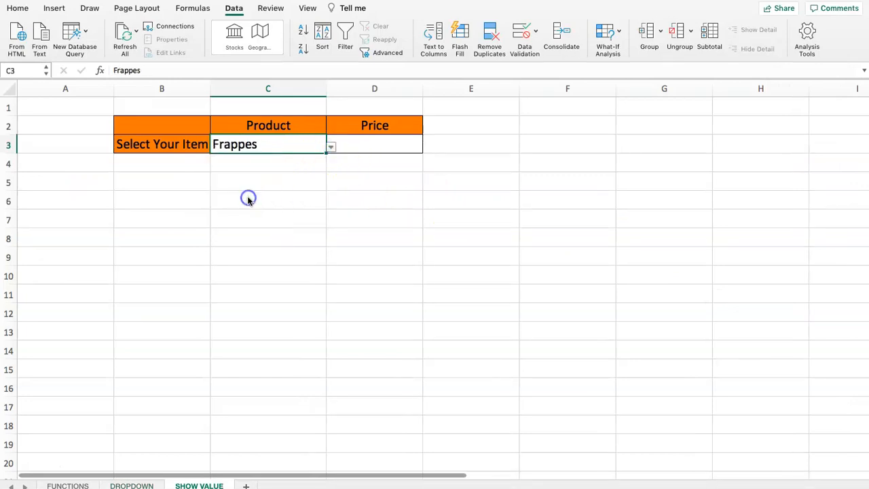
Shorten the product name in cell A2 of the DROPDOWN sheet to Coffee.
{"action": "left_click", "coordinate": [132, 484]}
{"action": "left_click", "coordinate": [50, 127]}
{"action": "double_click", "coordinate": [62, 126]}
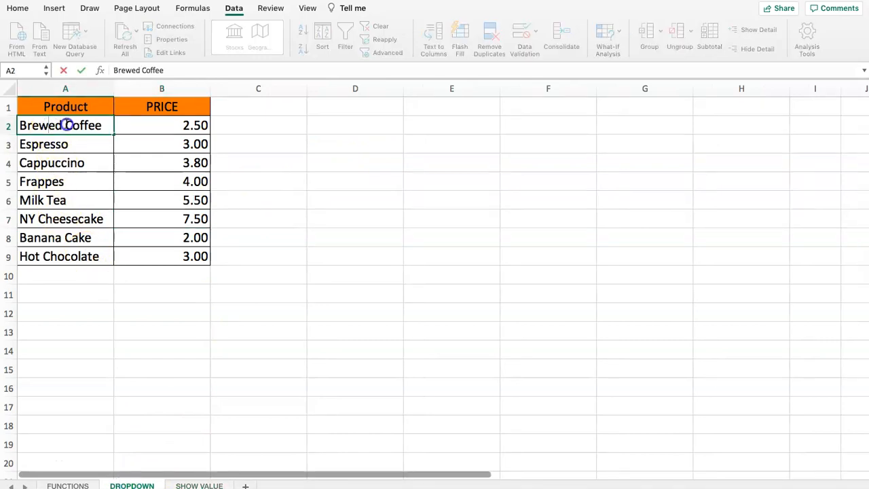
{"action": "left_click_drag", "start_coordinate": [62, 125], "coordinate": [10, 121]}
{"action": "key", "text": "BackSpace"}
{"action": "key", "text": "Return"}
Choose Coffee from the product dropdown in C3 on the SHOW VALUE sheet.
{"action": "left_click", "coordinate": [197, 483]}
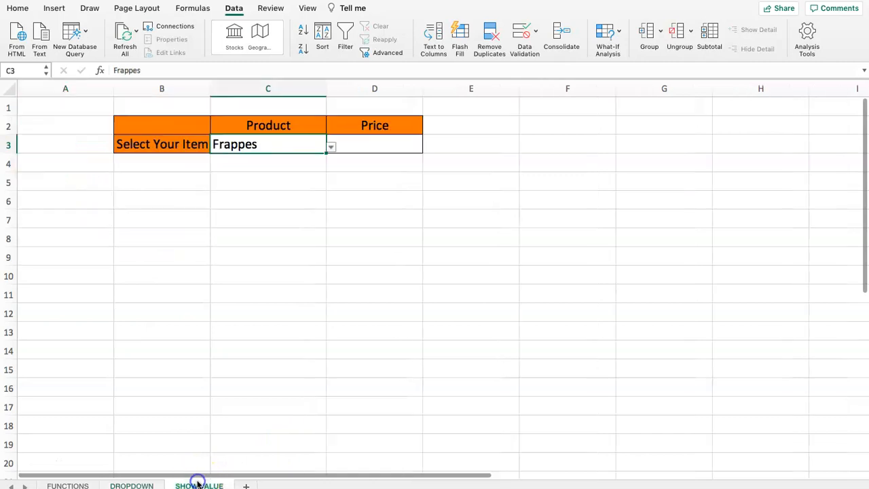
{"action": "left_click", "coordinate": [331, 147]}
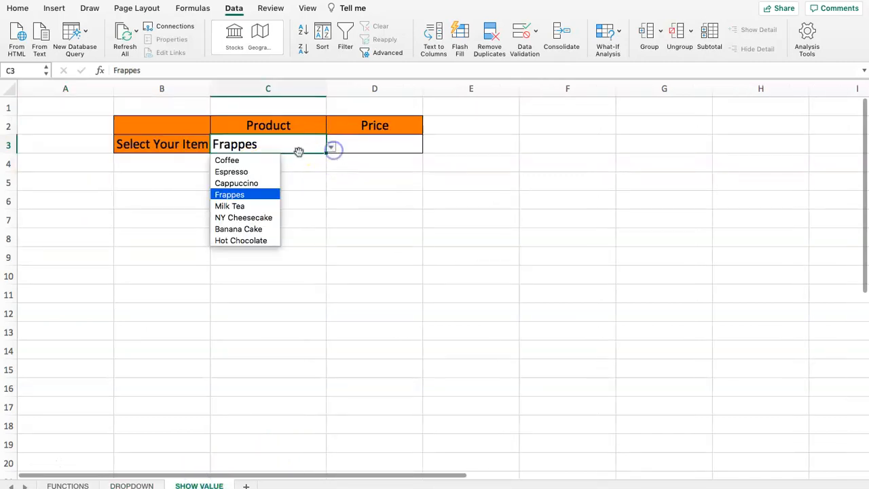
{"action": "left_click", "coordinate": [234, 161]}
Restore the product name in cell A2 of the DROPDOWN sheet to Brewed Coffee.
{"action": "left_click", "coordinate": [134, 484]}
{"action": "left_click", "coordinate": [54, 142]}
{"action": "left_click", "coordinate": [47, 125]}
{"action": "double_click", "coordinate": [20, 126]}
{"action": "type", "text": "Brewed"}
{"action": "key", "text": "Return"}
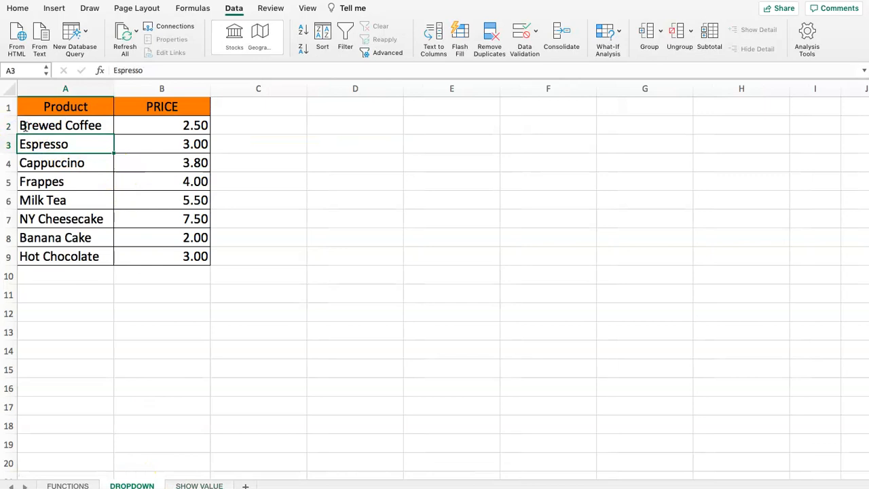
Choose Brewed Coffee from the product dropdown in C3 on the SHOW VALUE sheet.
{"action": "left_click", "coordinate": [190, 483]}
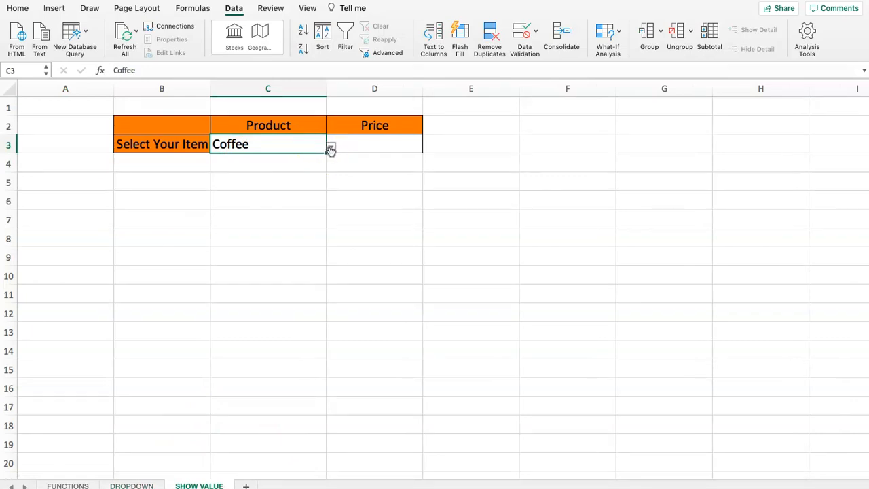
{"action": "left_click", "coordinate": [331, 149]}
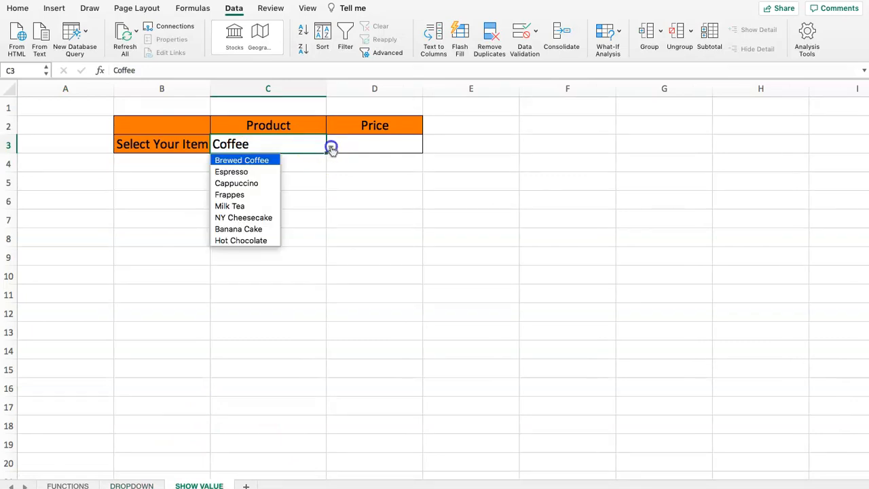
{"action": "left_click", "coordinate": [239, 162]}
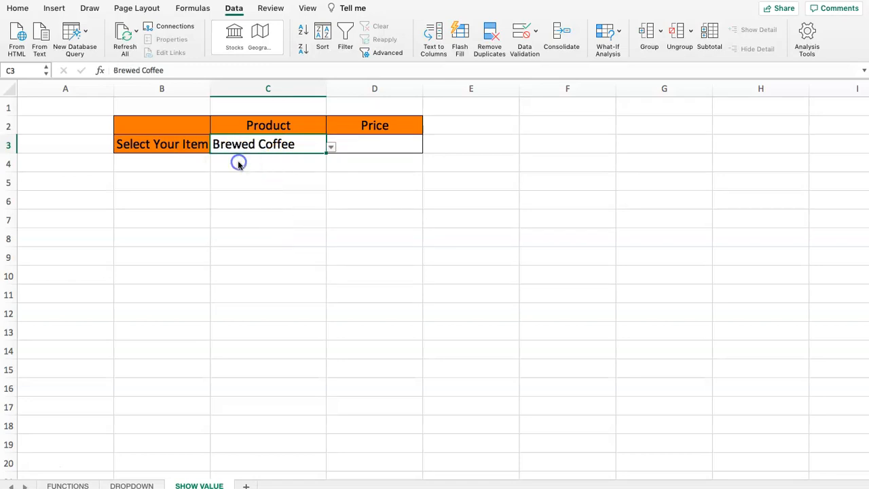
Start a VLOOKUP formula in the Price cell D3 with the selected product in C3 as the lookup value.
{"action": "left_click", "coordinate": [368, 144]}
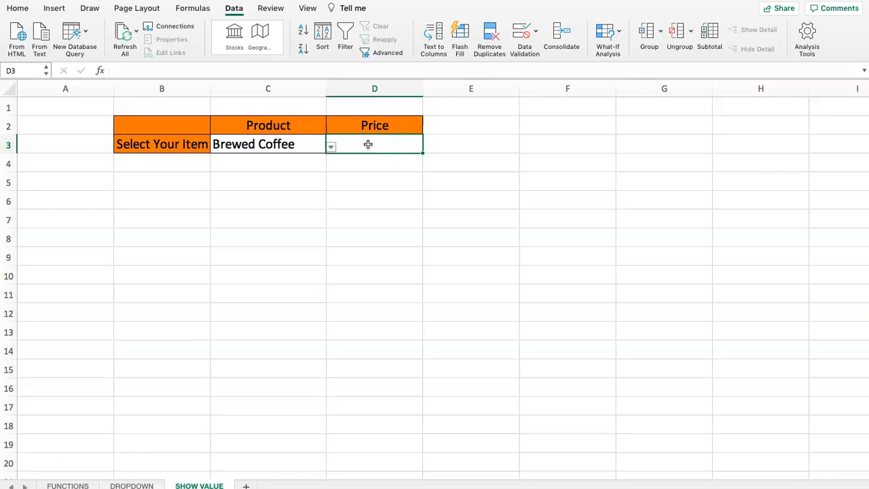
{"action": "type", "text": "=VLO"}
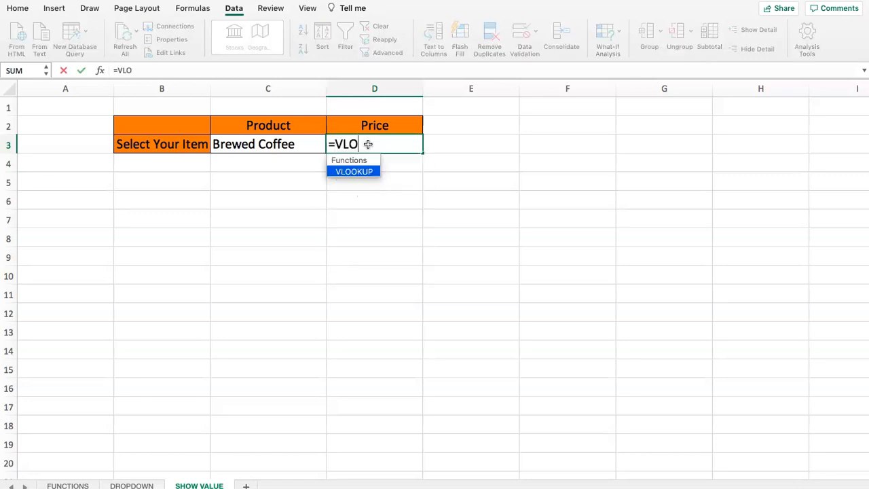
{"action": "type", "text": "OKUP("}
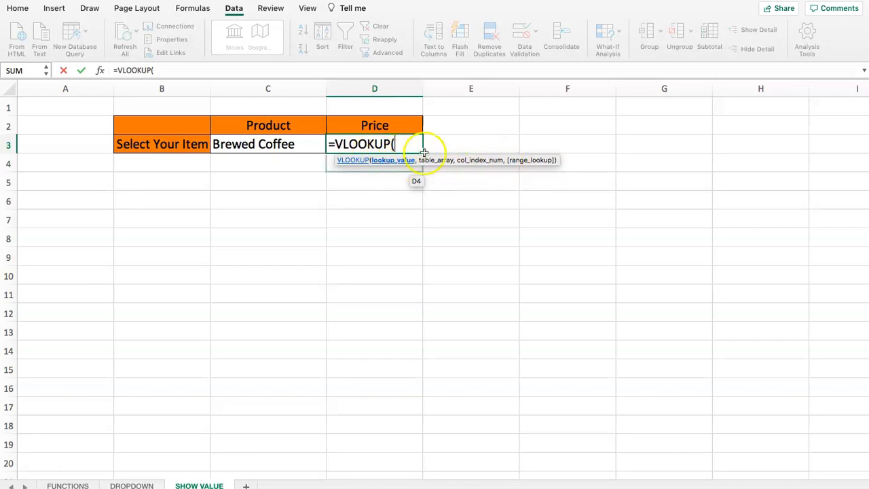
{"action": "left_click", "coordinate": [185, 71]}
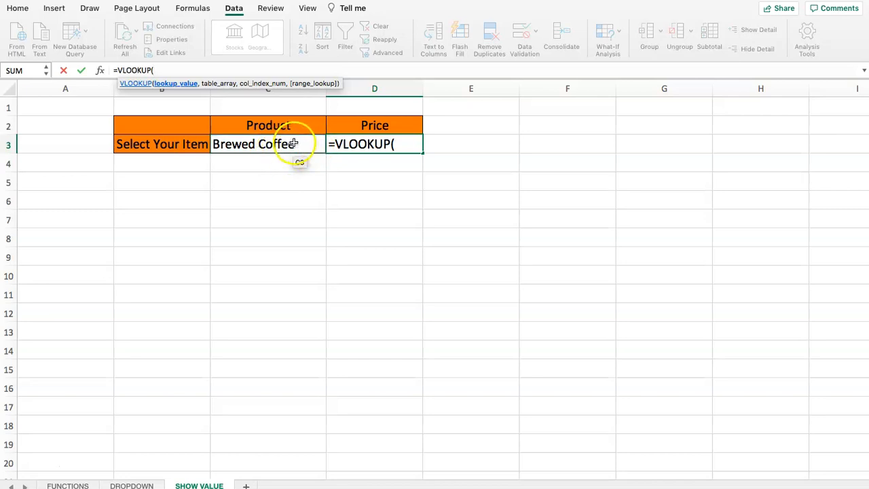
{"action": "left_click", "coordinate": [251, 144]}
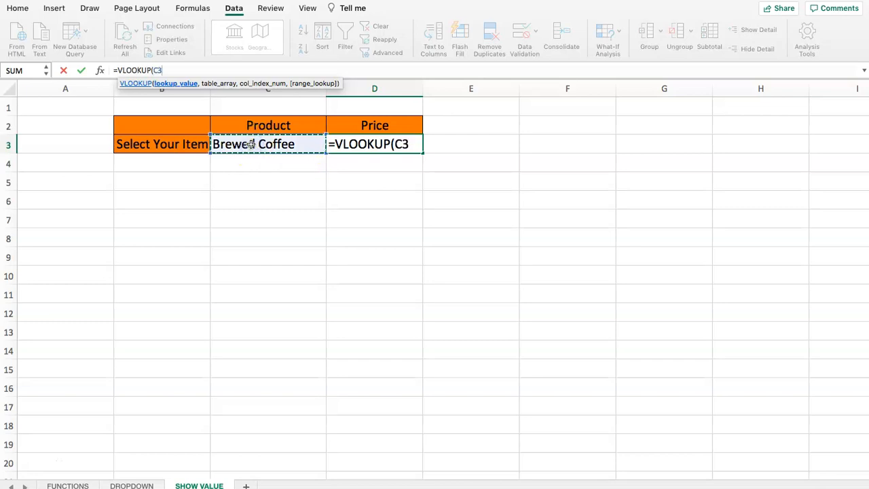
{"action": "type", "text": ","}
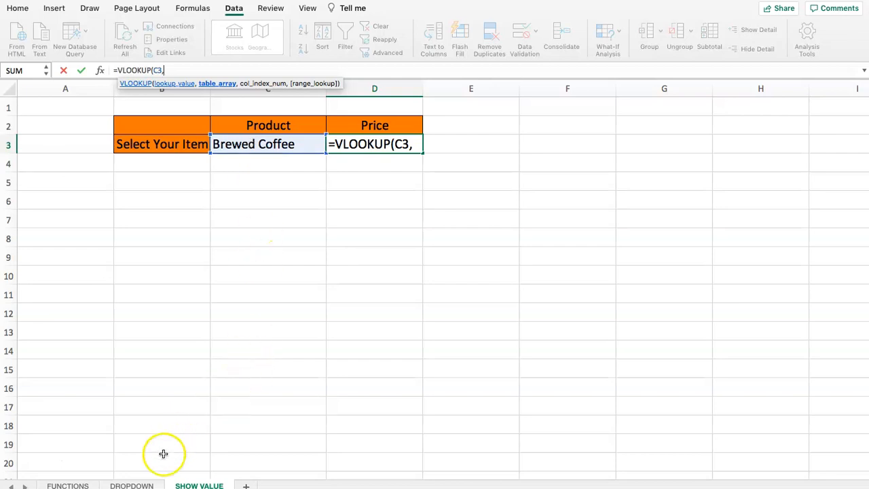
Complete the VLOOKUP with table range A2:B9 of the DROPDOWN sheet, column index 2 and FALSE for an exact match.
{"action": "left_click", "coordinate": [119, 485]}
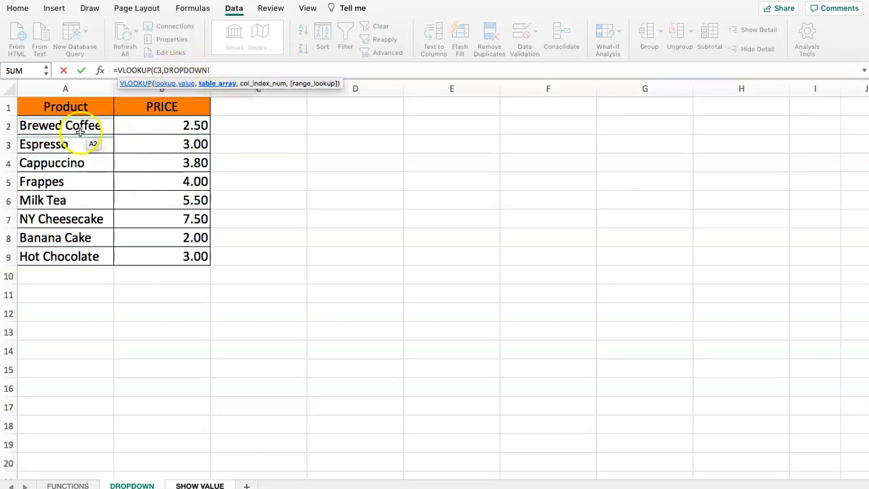
{"action": "left_click_drag", "start_coordinate": [47, 125], "coordinate": [180, 255]}
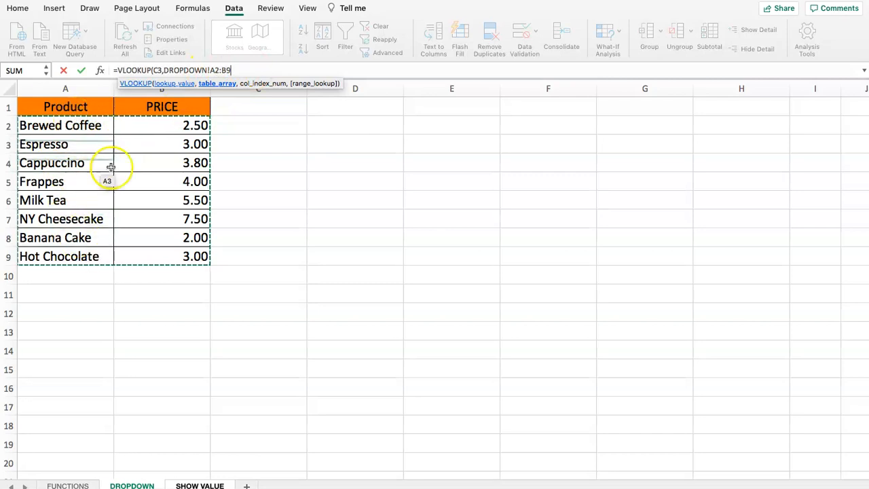
{"action": "type", "text": ","}
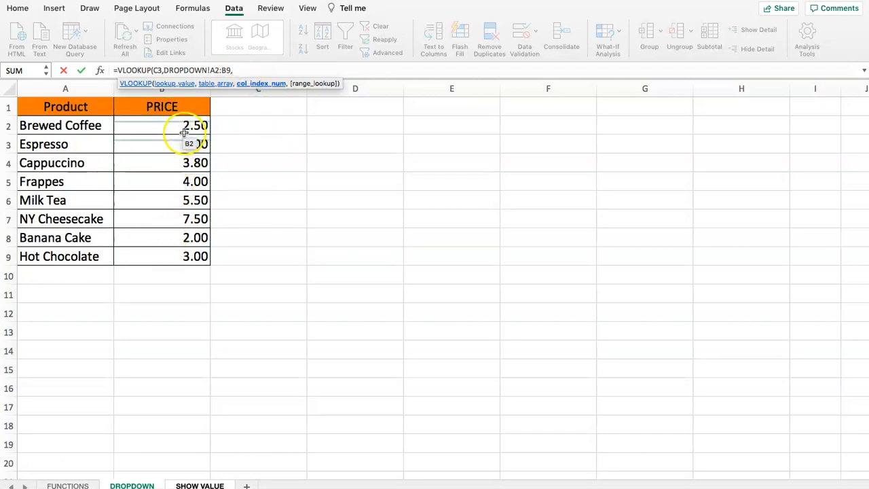
{"action": "type", "text": "2"}
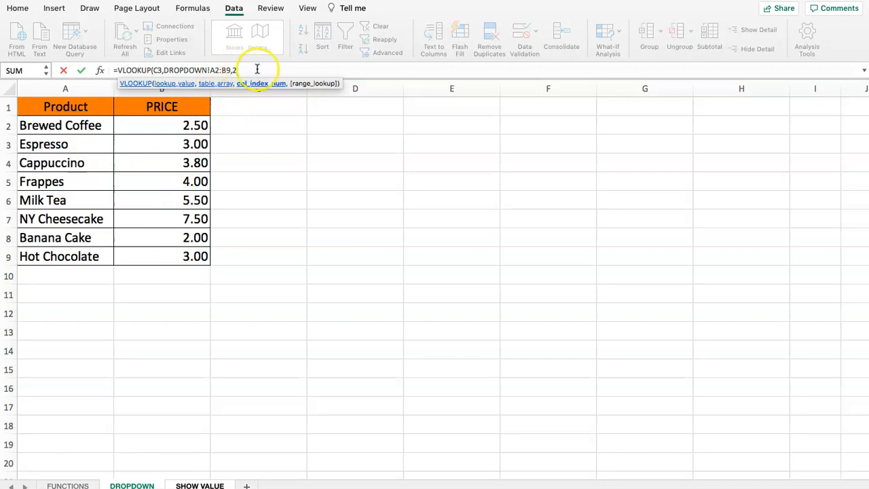
{"action": "type", "text": ","}
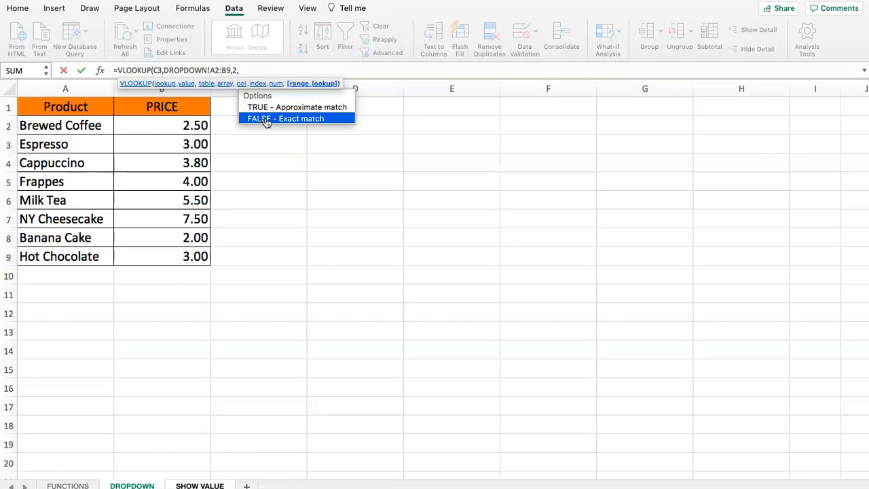
{"action": "double_click", "coordinate": [266, 120]}
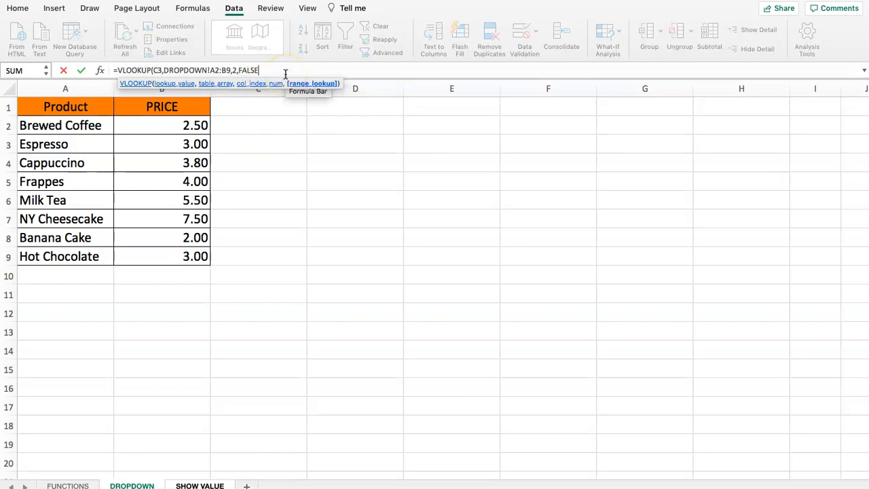
{"action": "type", "text": ")"}
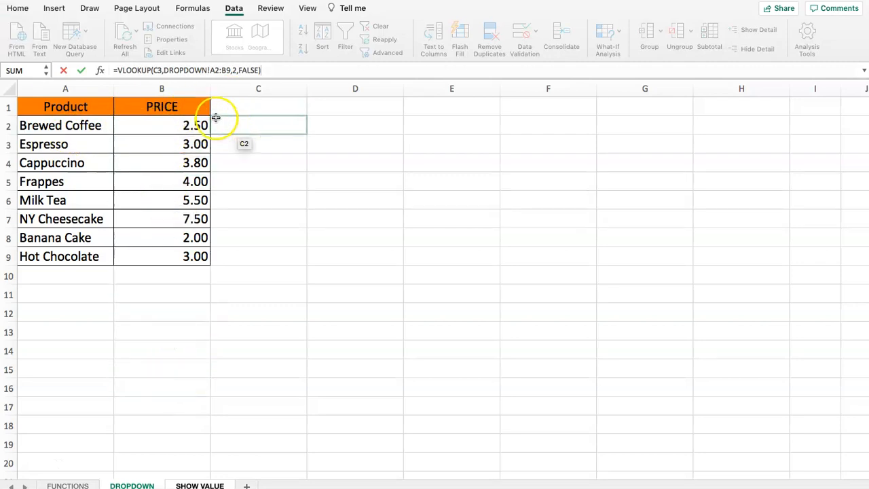
{"action": "key", "text": "Return"}
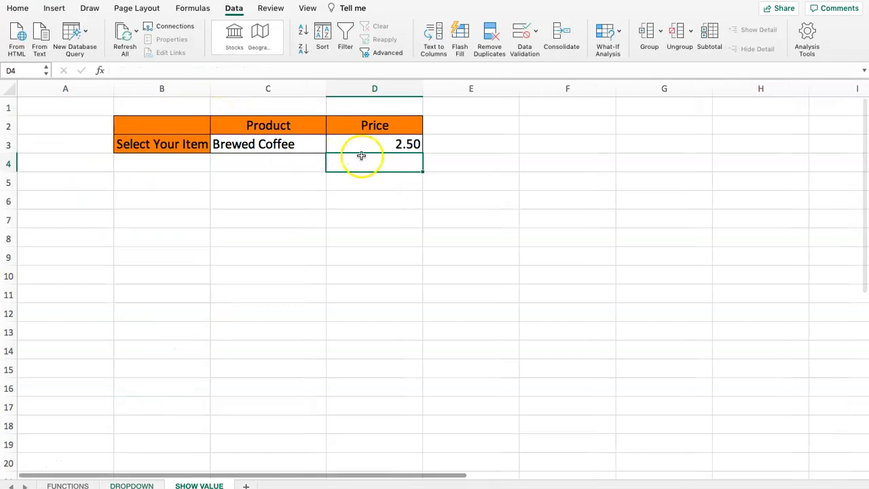
Inspect the price formula in D3 and test it by choosing Espresso from the product dropdown in C3.
{"action": "left_click", "coordinate": [375, 146]}
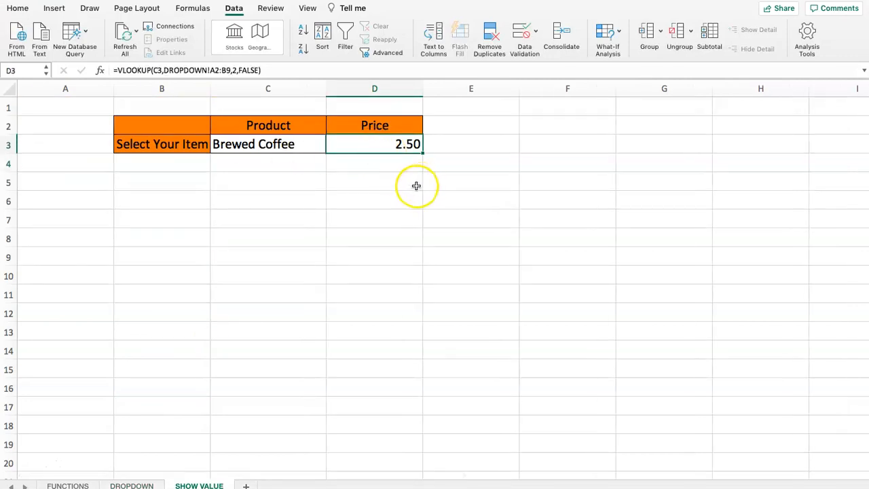
{"action": "left_click", "coordinate": [260, 146]}
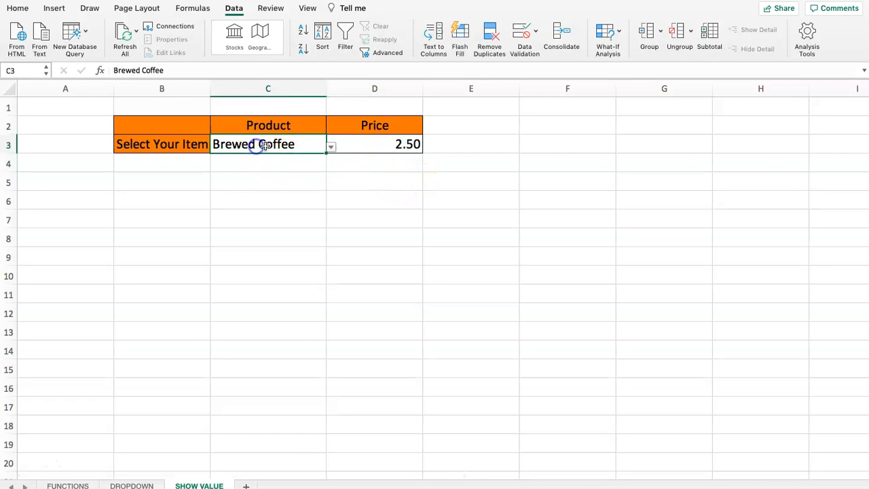
{"action": "left_click", "coordinate": [330, 146]}
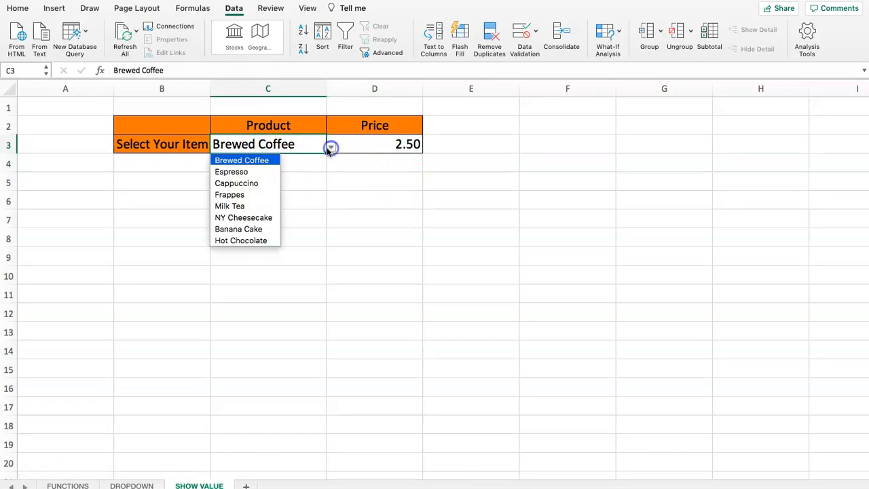
{"action": "left_click", "coordinate": [235, 175]}
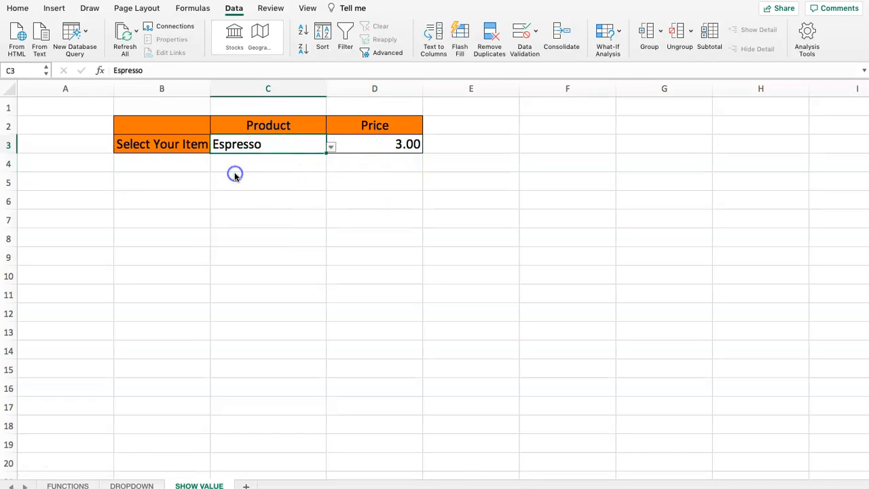
Compare the price in D3 with the Espresso price in B3 of the DROPDOWN sheet, and return to the SHOW VALUE sheet.
{"action": "left_click", "coordinate": [371, 145]}
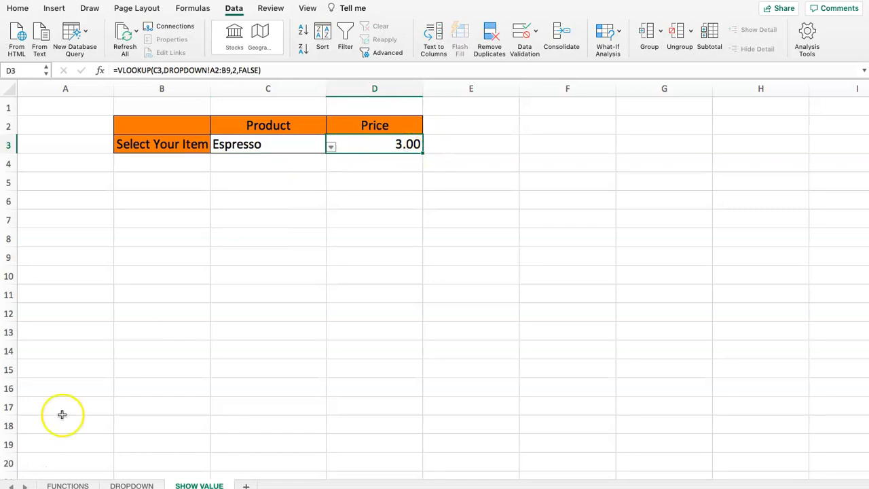
{"action": "left_click", "coordinate": [123, 483]}
{"action": "left_click", "coordinate": [161, 145]}
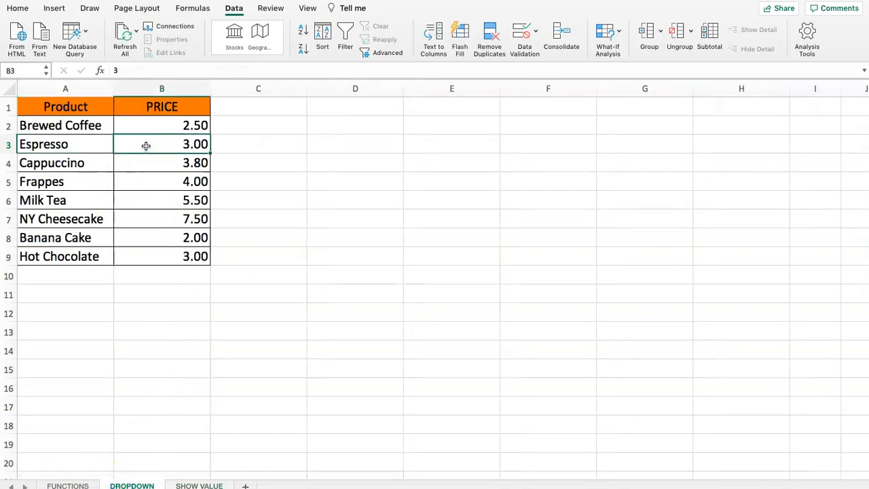
{"action": "left_click", "coordinate": [202, 483]}
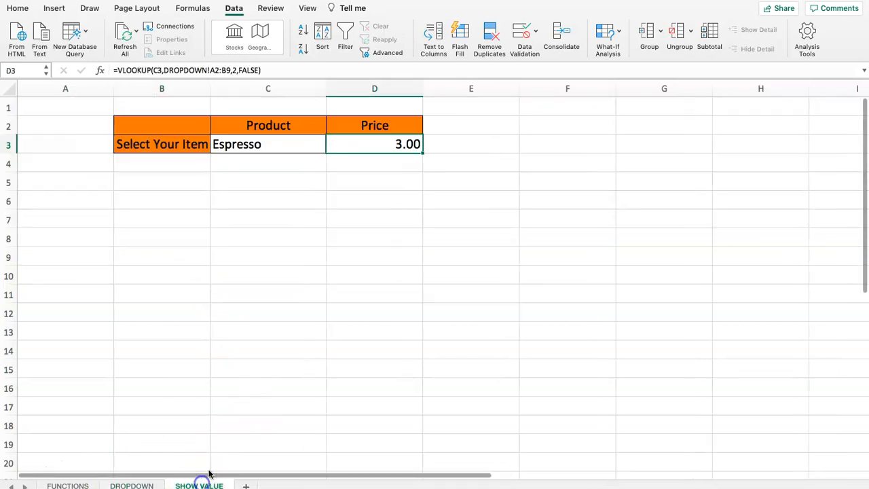
Test the price lookup by choosing Milk Tea, Banana Cake and finally Hot Chocolate from the dropdown in C3.
{"action": "left_click", "coordinate": [273, 145]}
{"action": "left_click", "coordinate": [331, 146]}
{"action": "left_click", "coordinate": [248, 206]}
{"action": "left_click", "coordinate": [330, 146]}
{"action": "left_click", "coordinate": [258, 229]}
{"action": "left_click", "coordinate": [330, 147]}
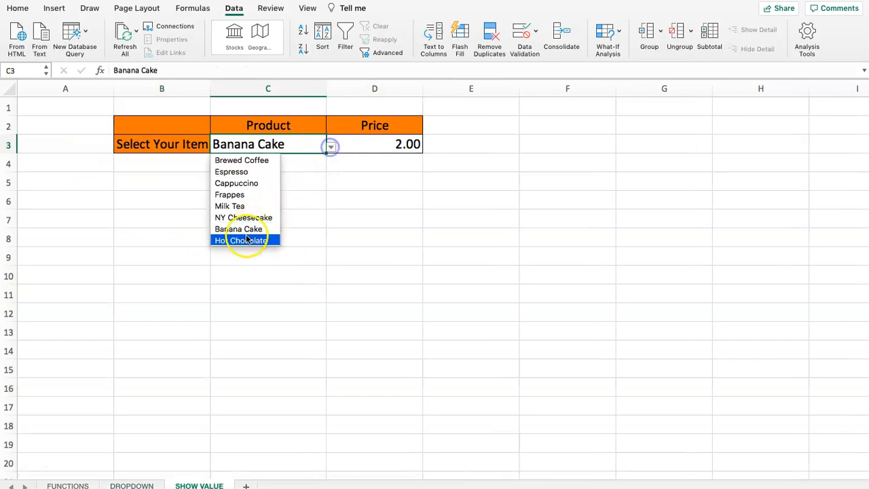
{"action": "left_click", "coordinate": [247, 239]}
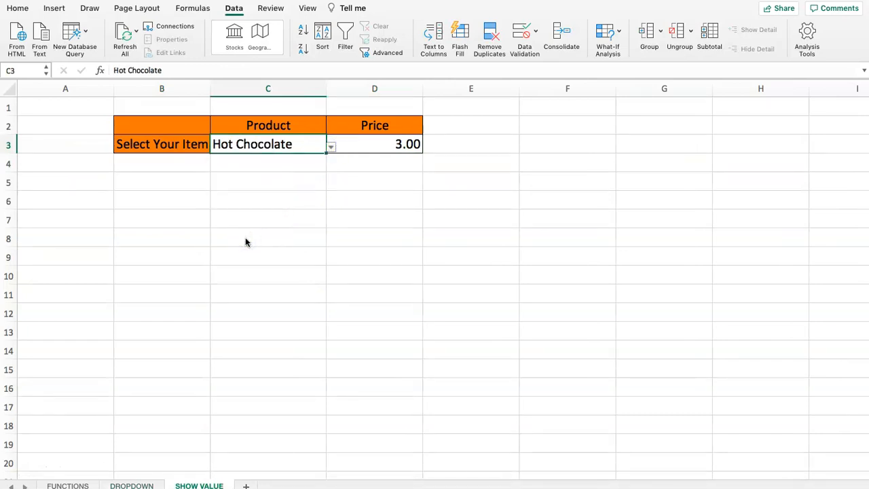